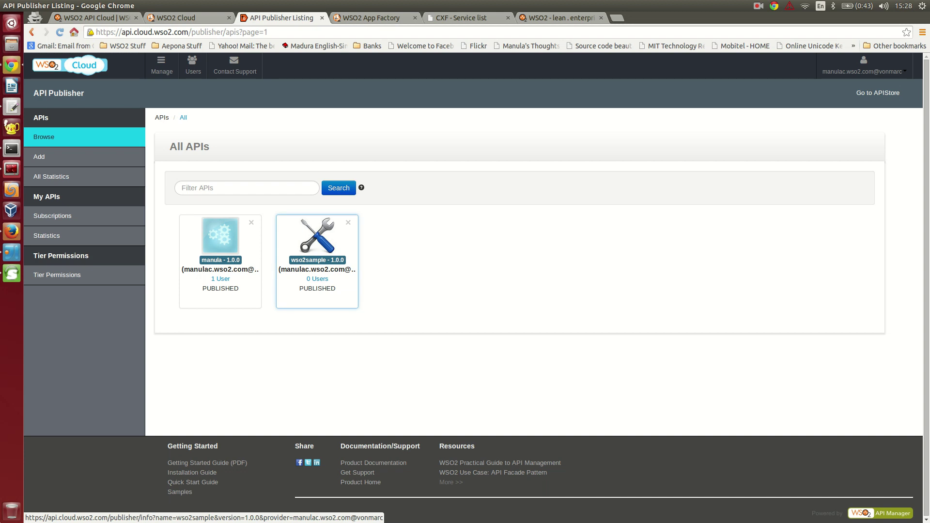
Go from the API Publisher to the API Store and open the wso2sample-1.0.0 API
left_click(317, 235)
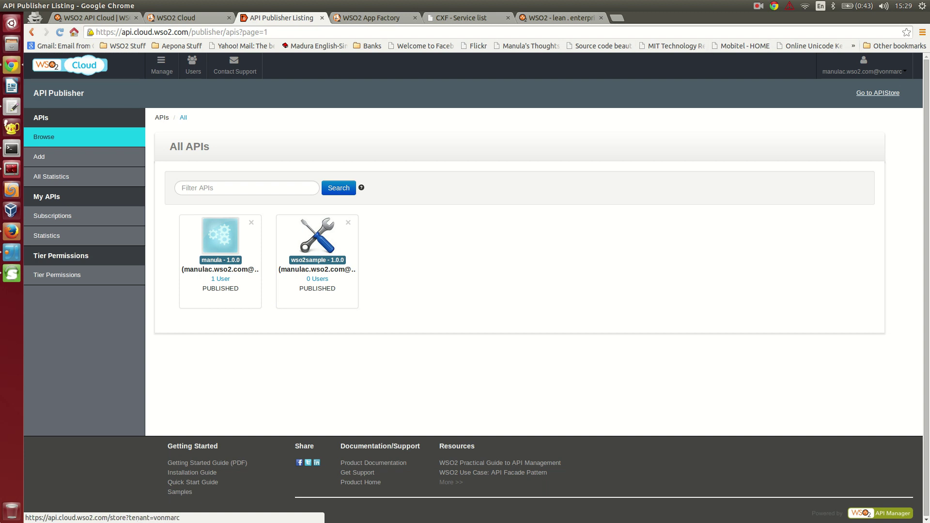
left_click(877, 92)
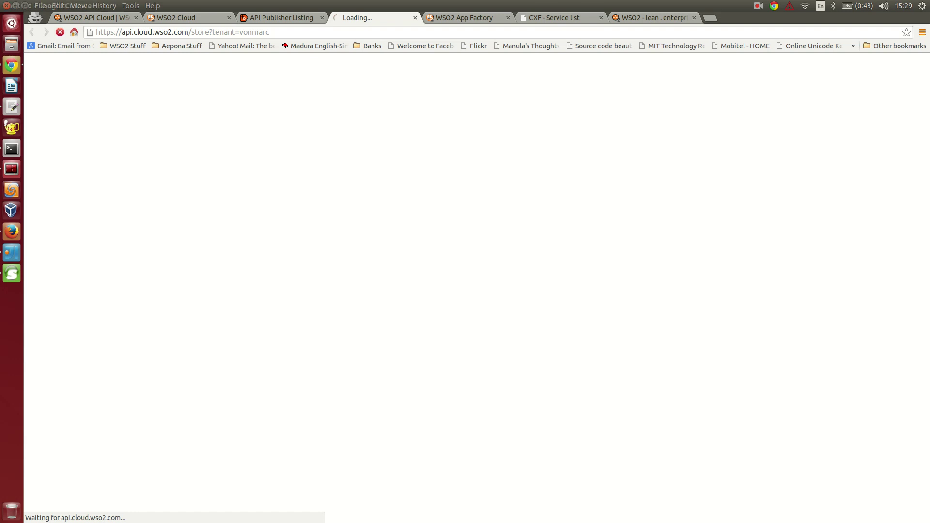
key("ctrl+Page_Up")
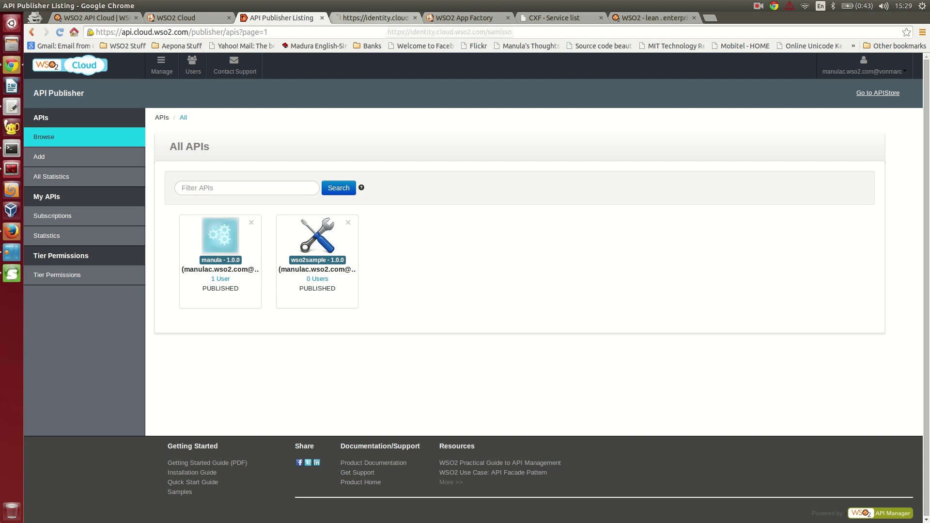
key("ctrl+Tab")
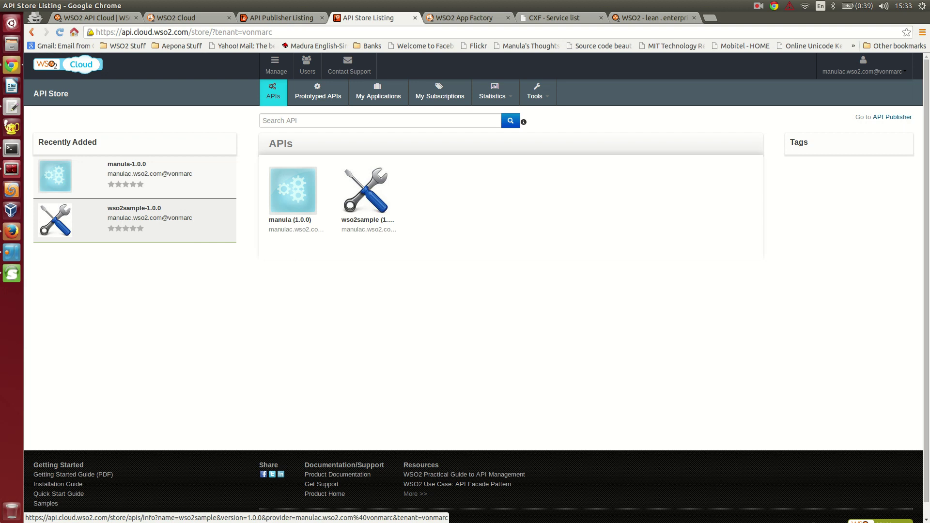
left_click(134, 208)
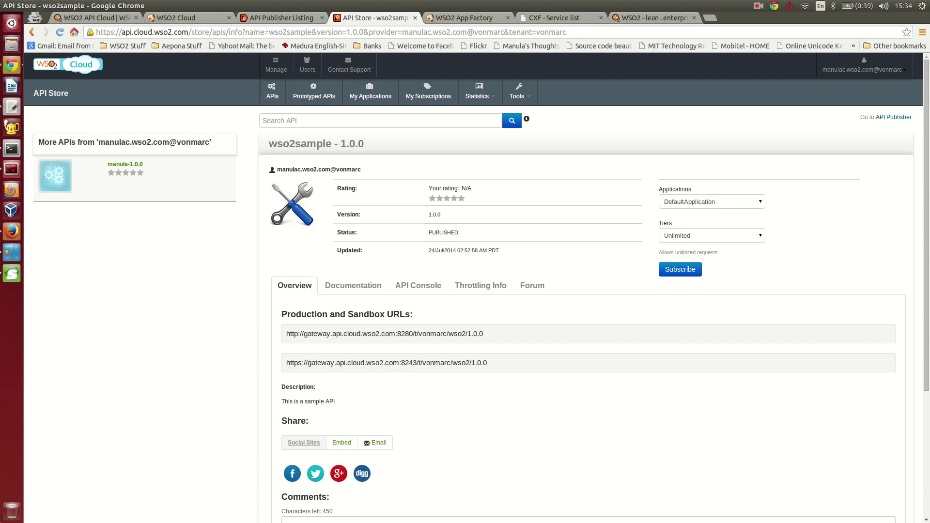
Examine the production and sandbox URLs of the wso2sample API, for both HTTP and HTTPS
left_click_drag(286, 334, 484, 333)
left_click_drag(286, 363, 487, 363)
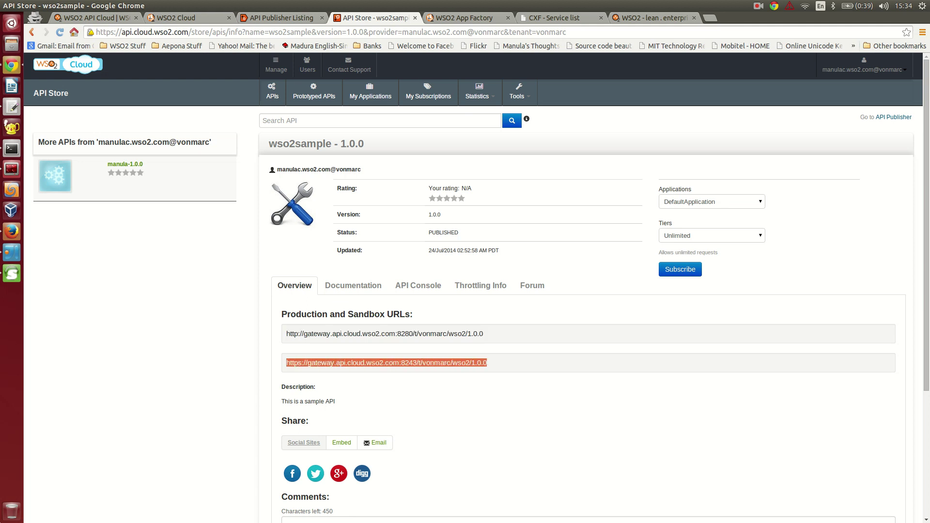
left_click(488, 363)
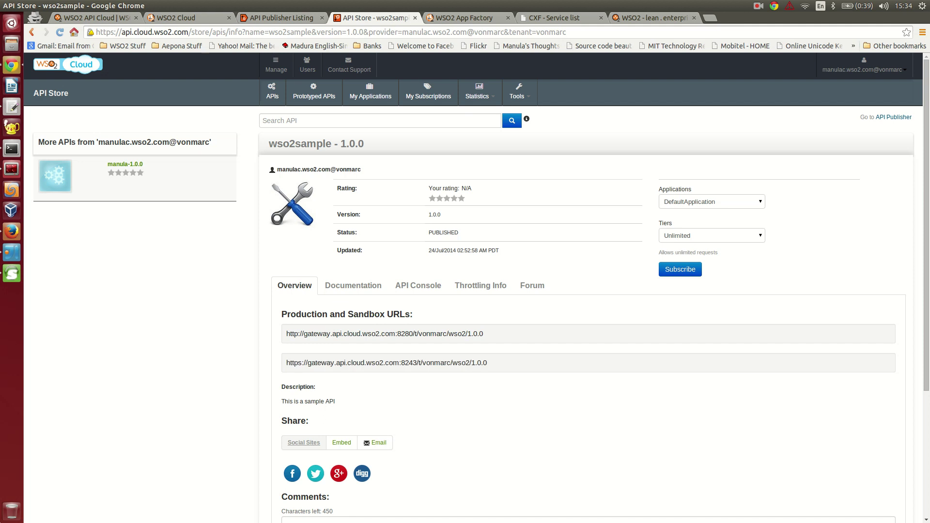
left_click_drag(448, 334, 483, 333)
left_click(476, 334)
Subscribe to the wso2sample API with DefaultApplication on the Unlimited tier
left_click(711, 201)
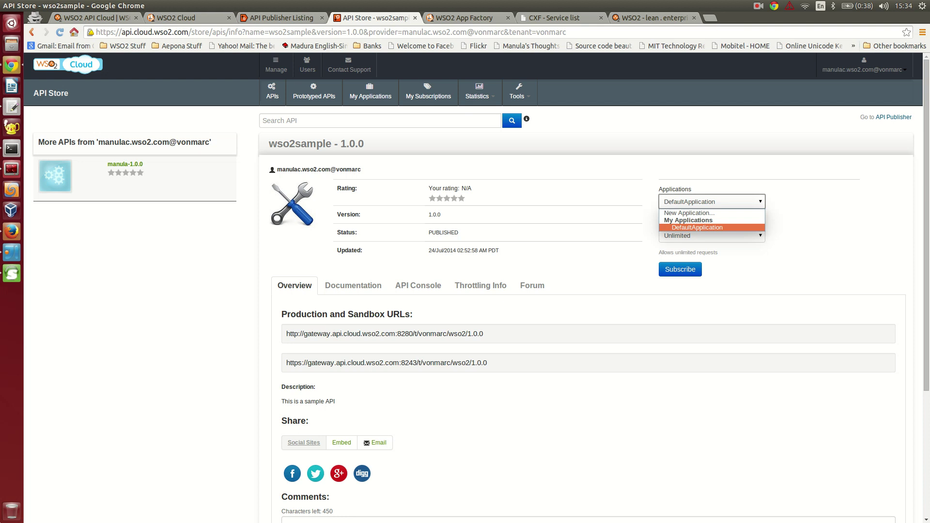
left_click(697, 228)
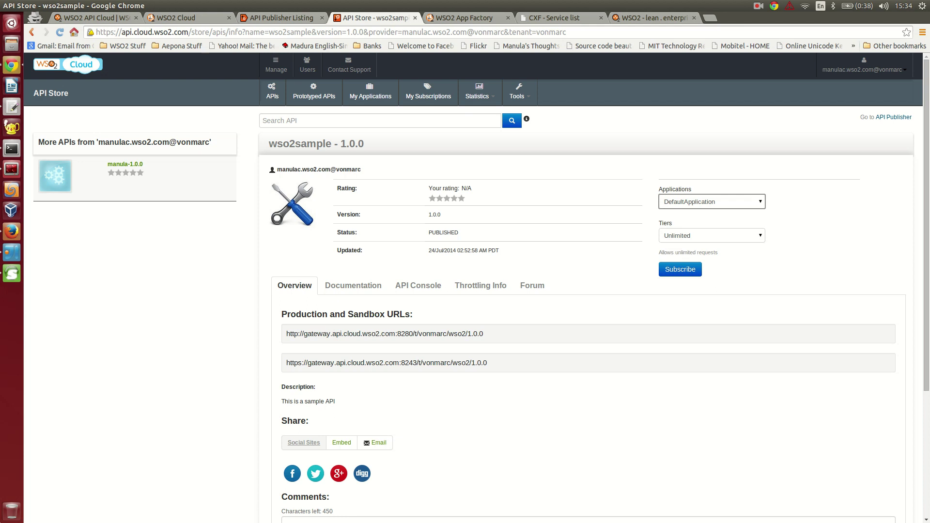
left_click(711, 236)
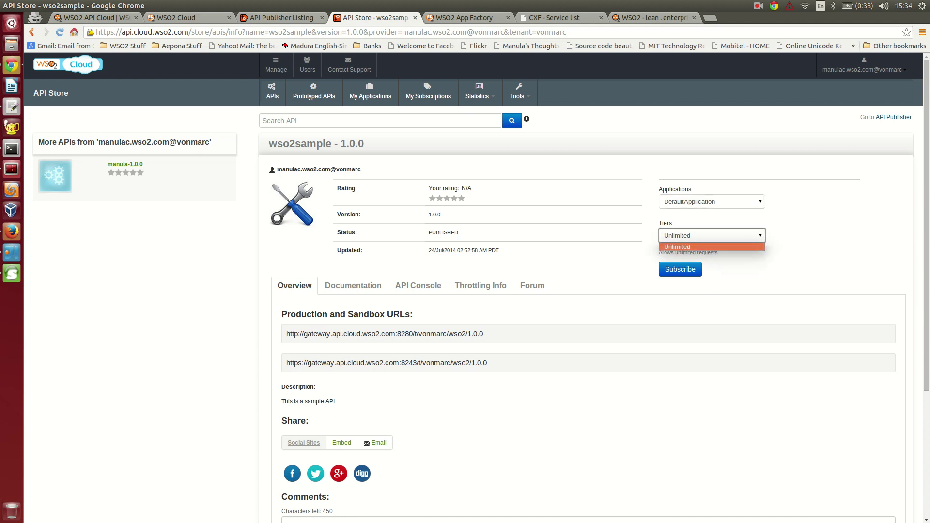
key("Return")
key("Tab")
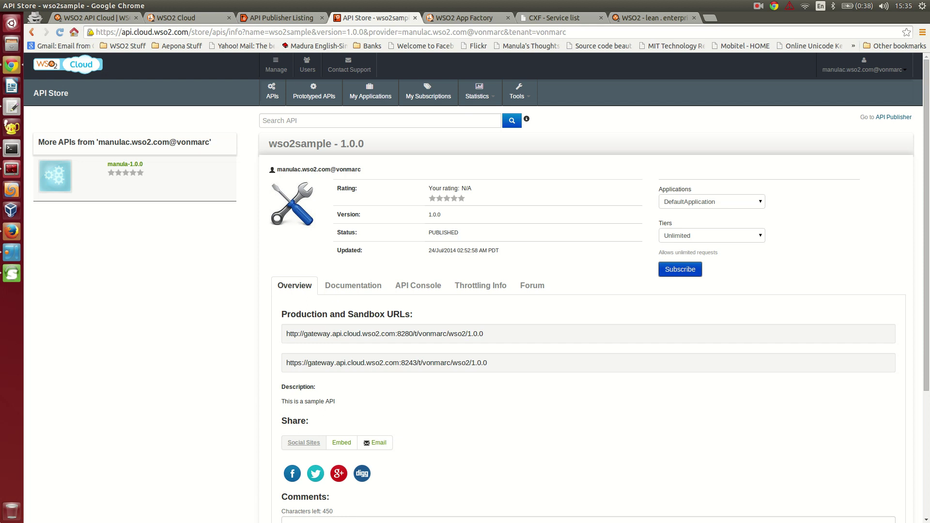
scroll(477, 288, "down", 1)
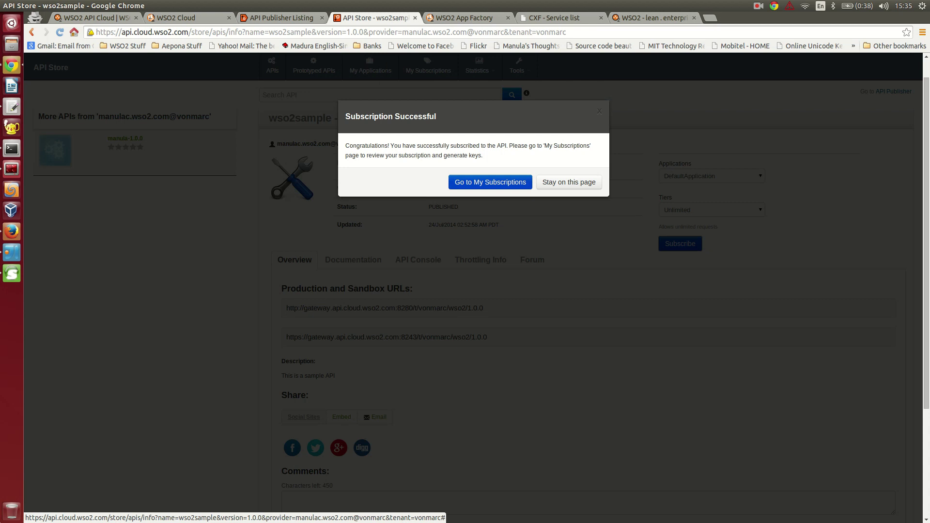
View the production access token among the subscriptions and return to the wso2sample-1.0.0 API page
left_click(490, 182)
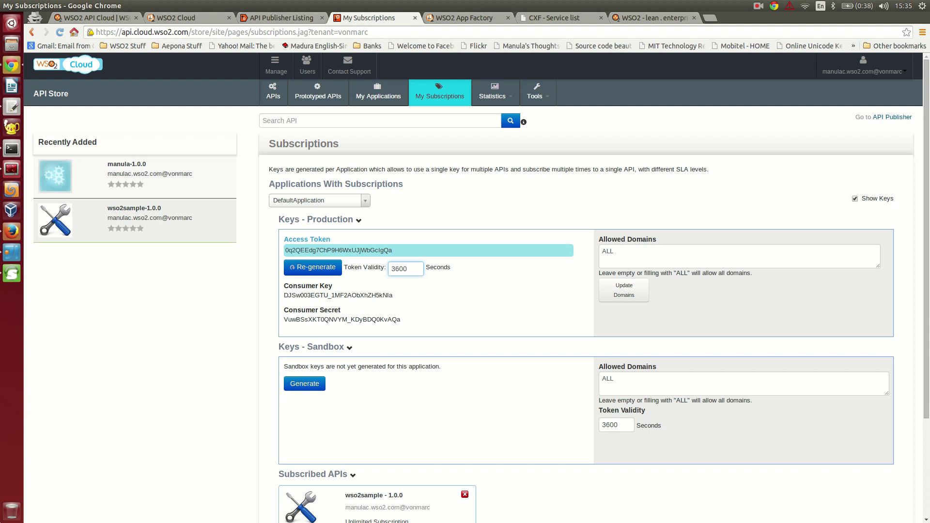
left_click(339, 250)
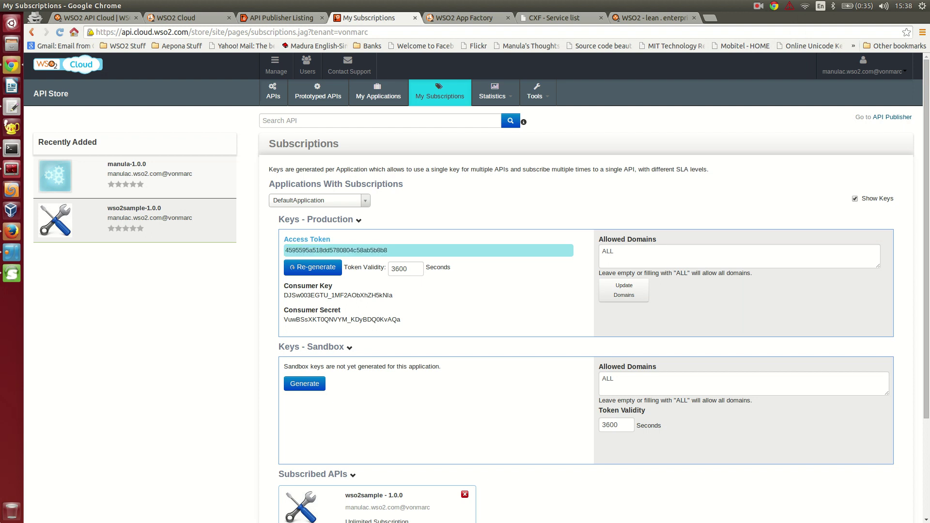
left_click(134, 208)
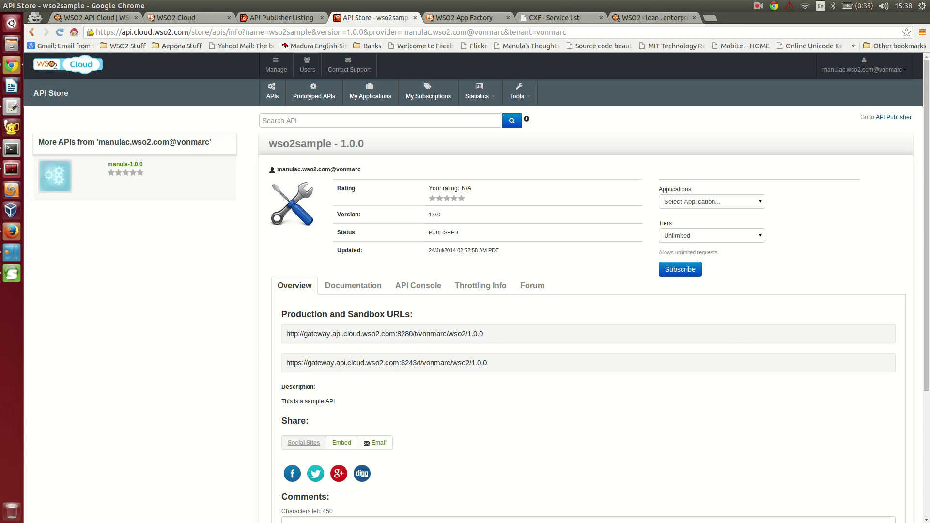
Switch to gedit and examine the curl command's bearer token, GET method and customerservice/customers resource path
key("alt+Tab")
left_click(741, 66)
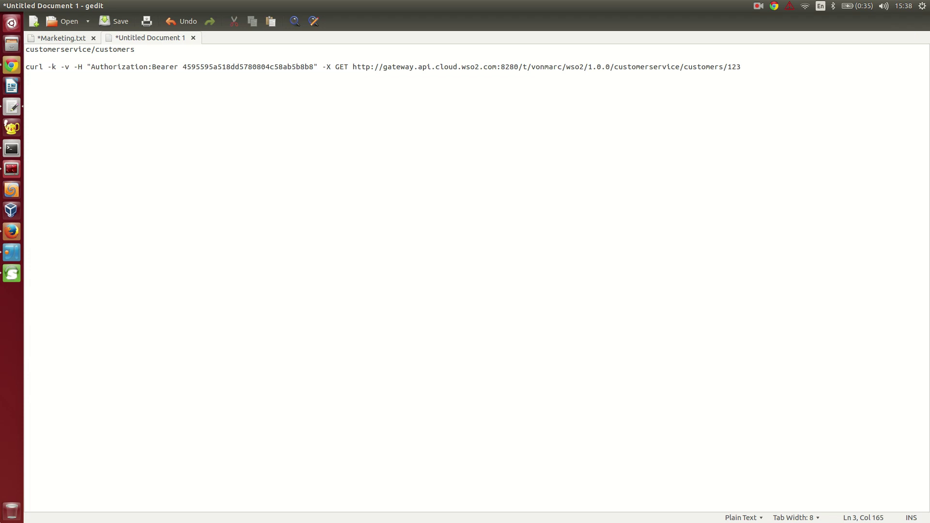
double_click(247, 66)
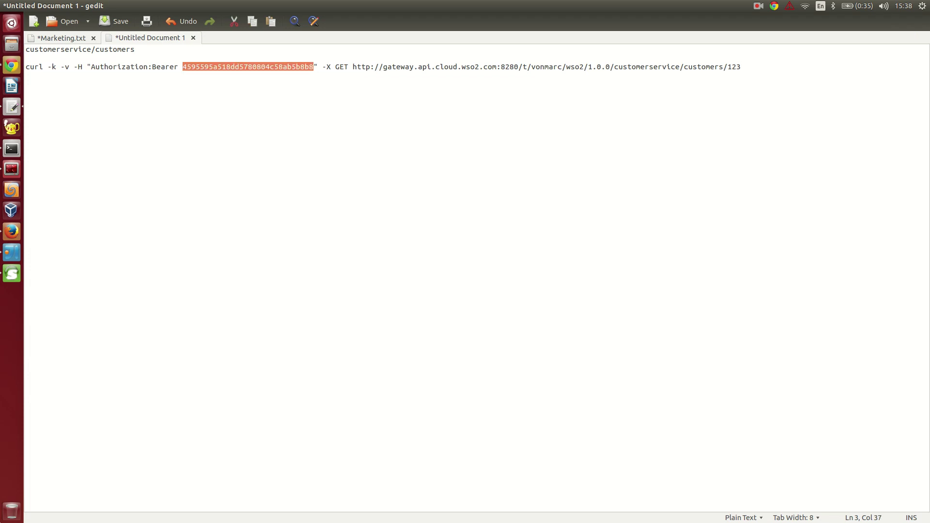
left_click(226, 67)
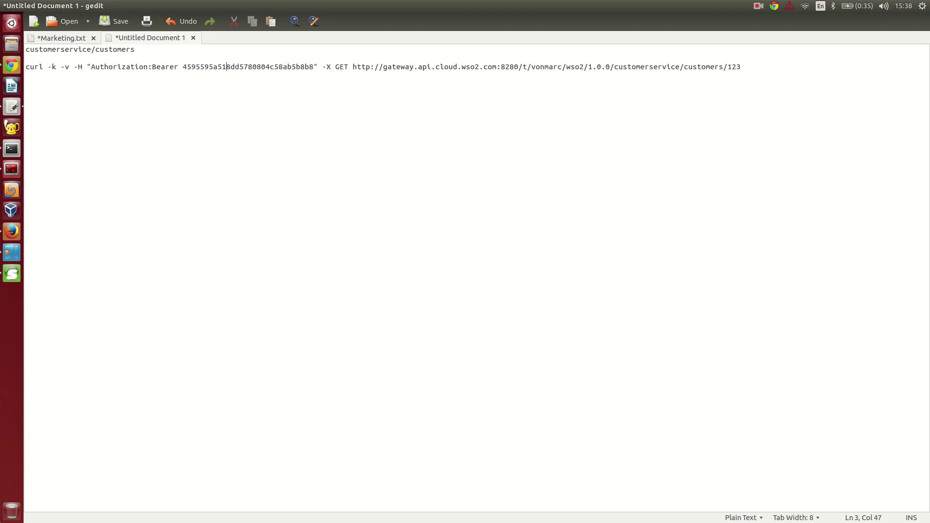
double_click(341, 66)
left_click_drag(614, 66, 723, 66)
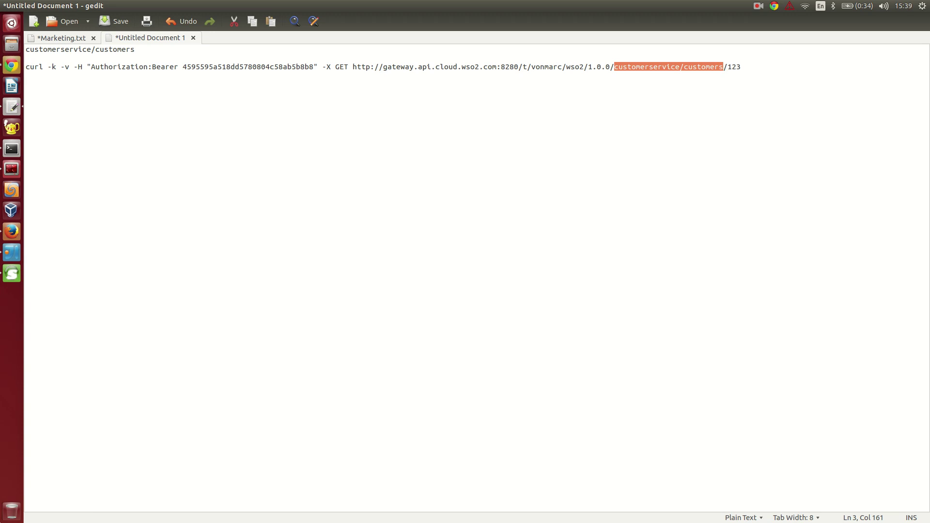
Copy the whole curl GET command for customerservice/customers/123, including its bearer token, and run it in the terminal
left_click(741, 67)
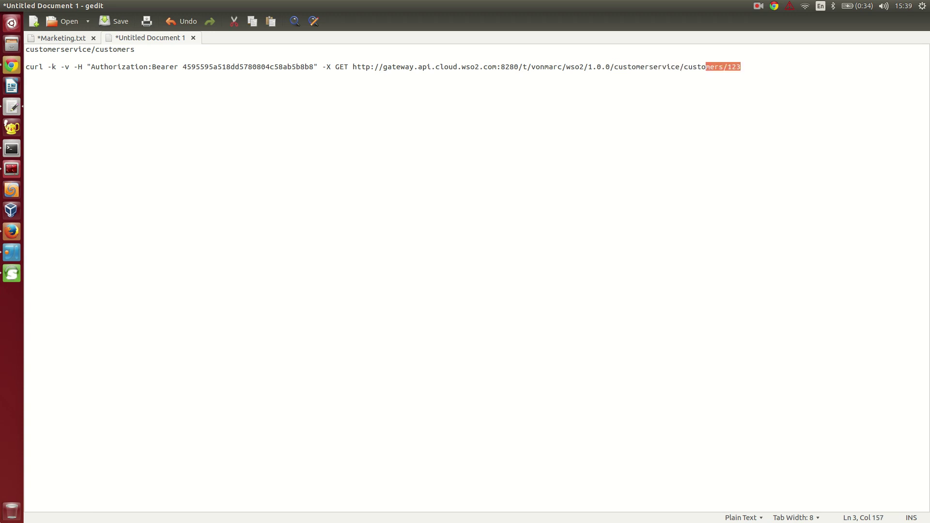
key("shift+Home")
key("ctrl+c")
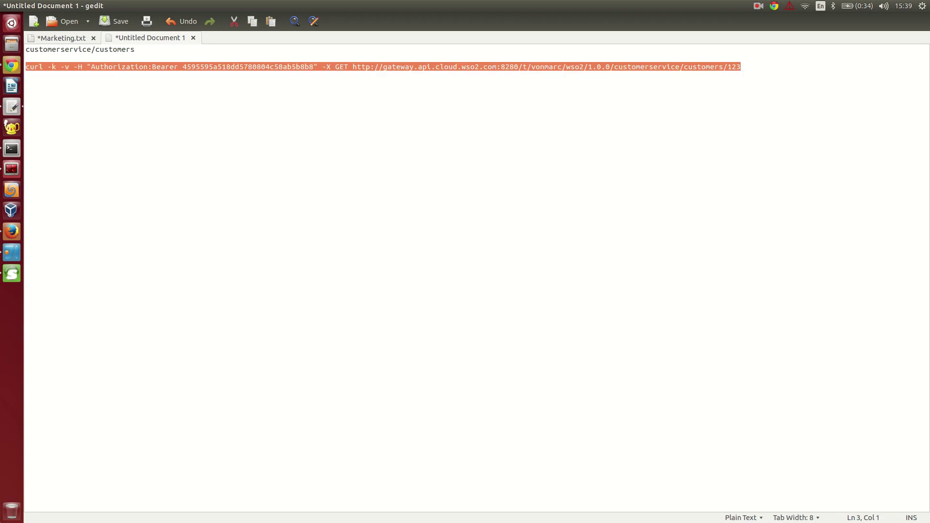
key("alt+Tab")
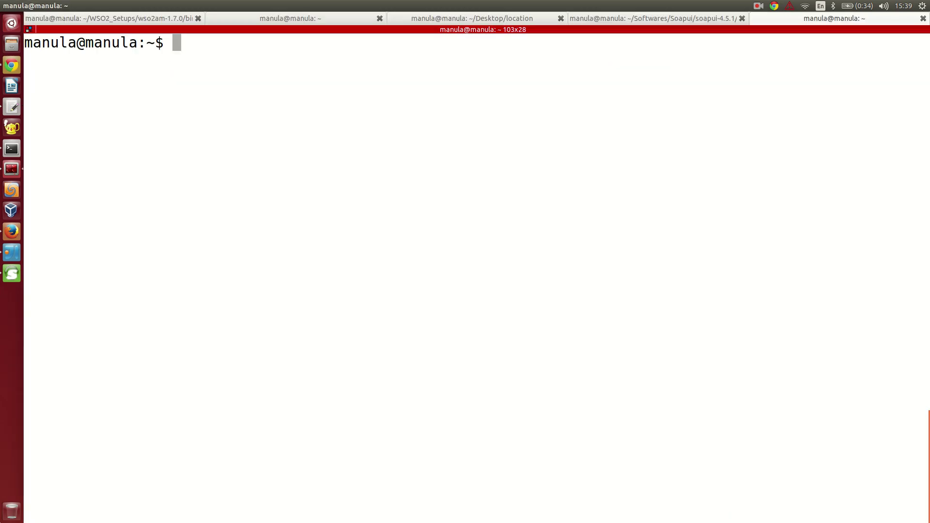
key("ctrl+shift+v")
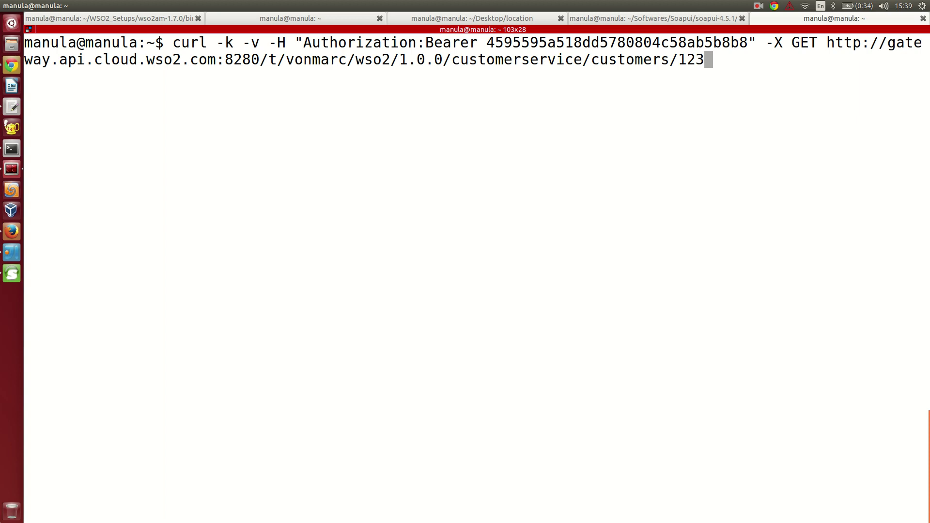
key("Return")
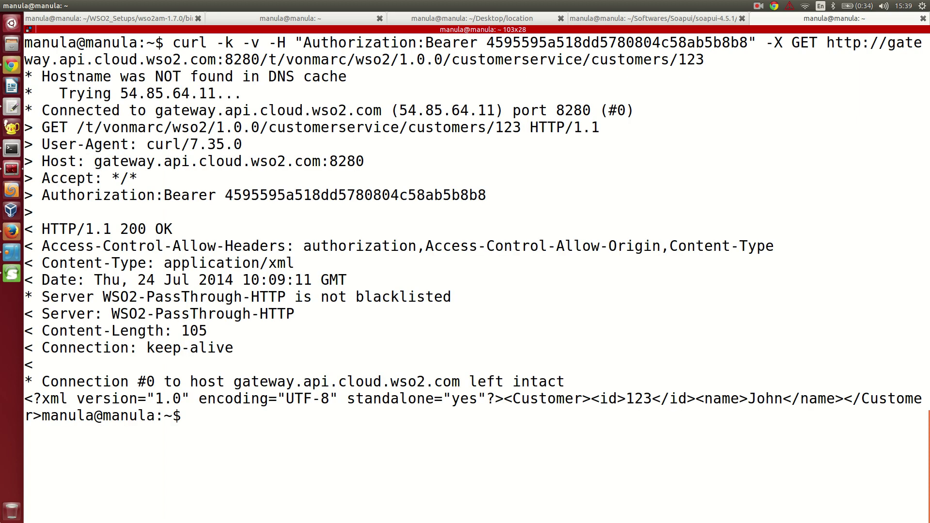
Examine the customer ID in the XML response and add three empty prompt lines below the output
left_click_drag(512, 398, 651, 398)
key("Return")
key("Return")
key("Return")
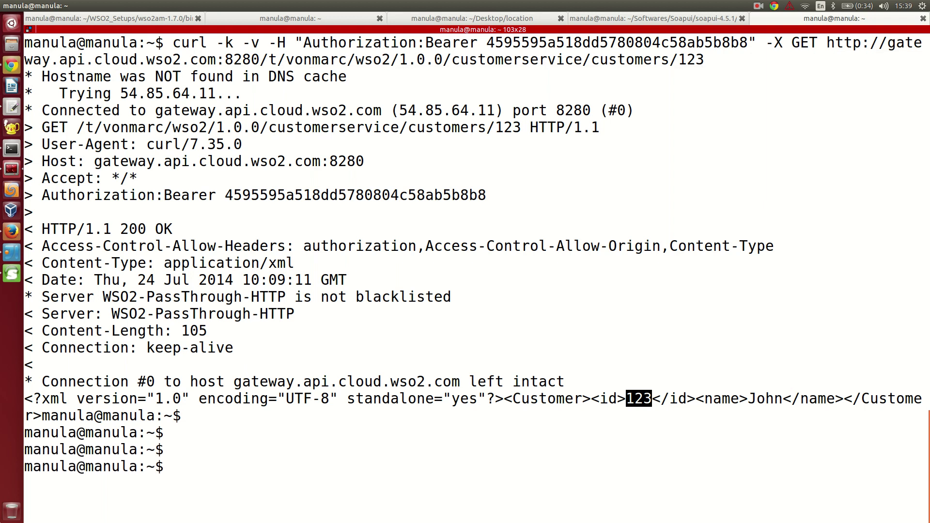
Switch to the Chrome window containing the Advanced Rest Client request form
key("alt+Tab")
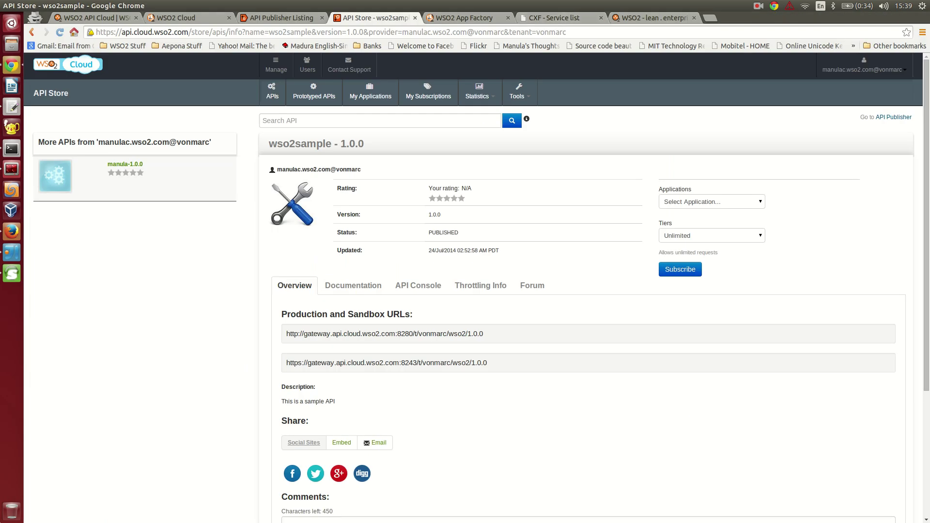
left_click(774, 6)
left_click(832, 43)
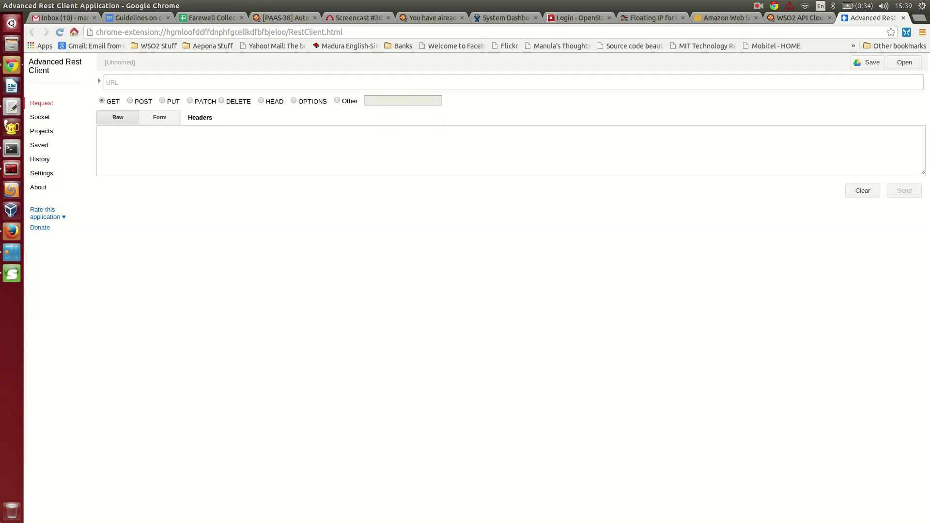
left_click(758, 6)
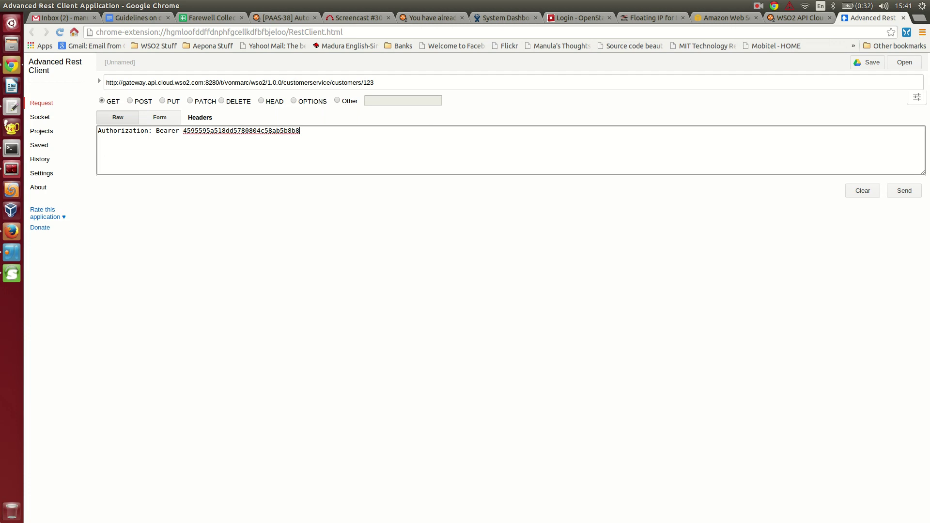
Review the customers/123 request URL and the Authorization bearer header of the GET request
left_click(374, 82)
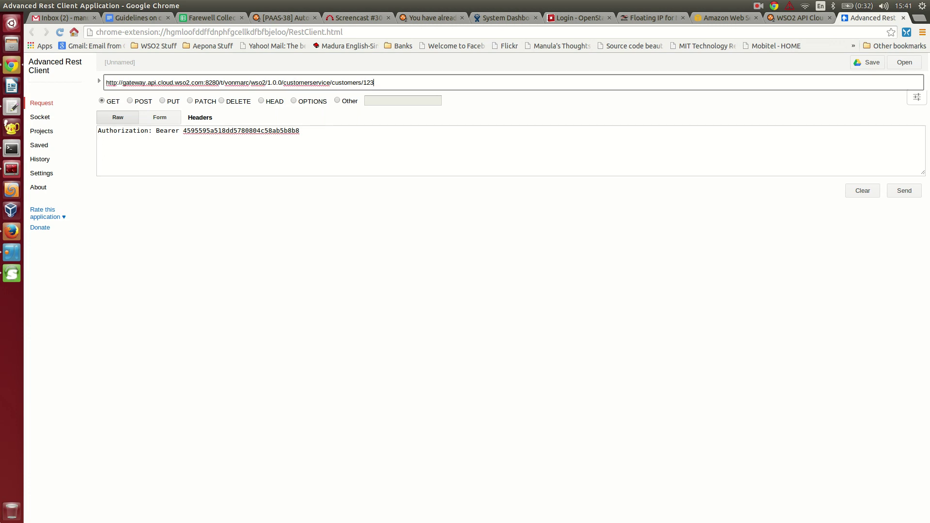
left_click_drag(374, 82, 105, 82)
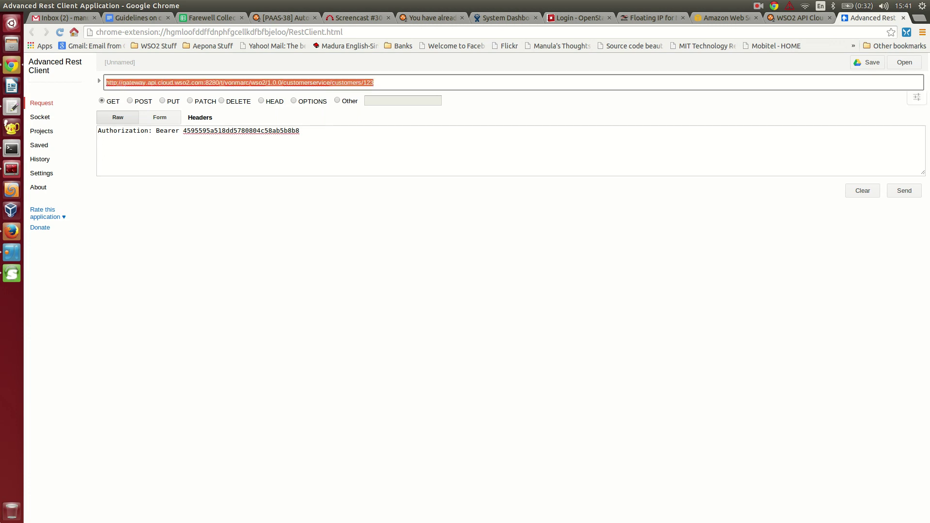
left_click(339, 82)
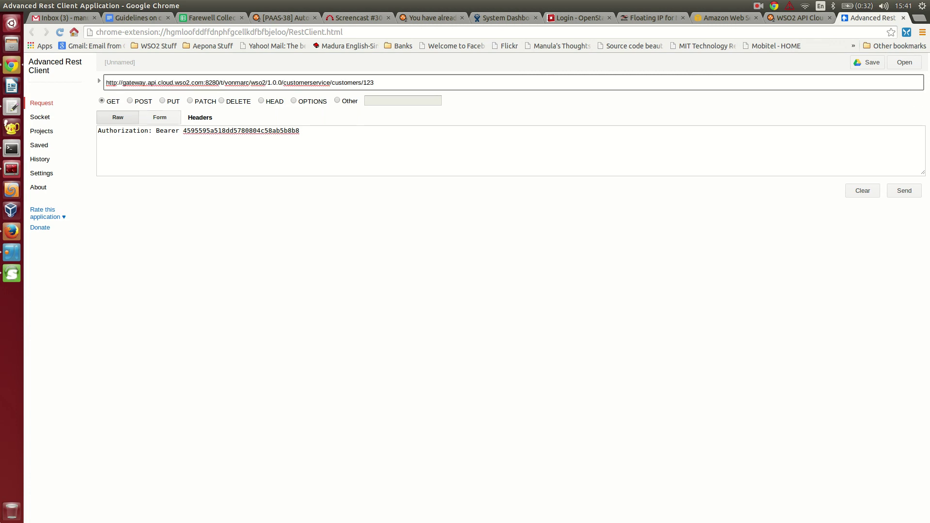
left_click_drag(98, 130, 299, 131)
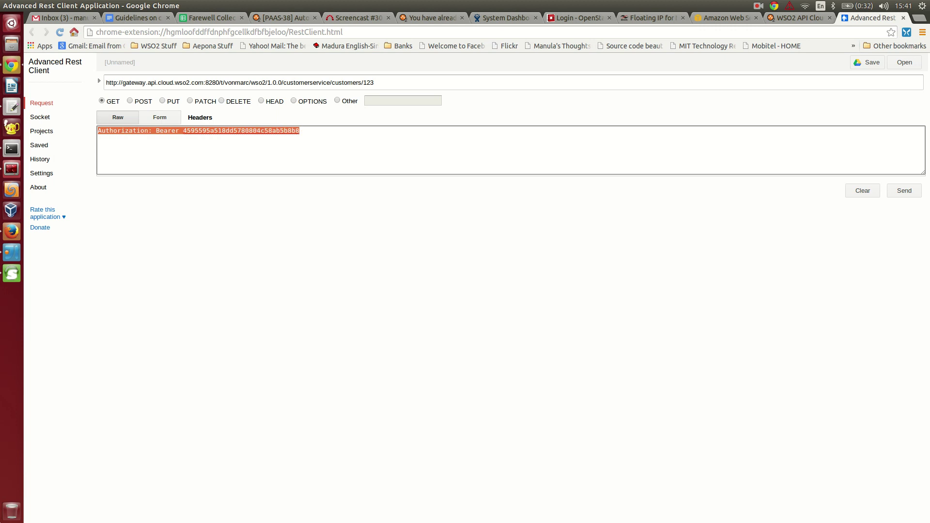
left_click(215, 130)
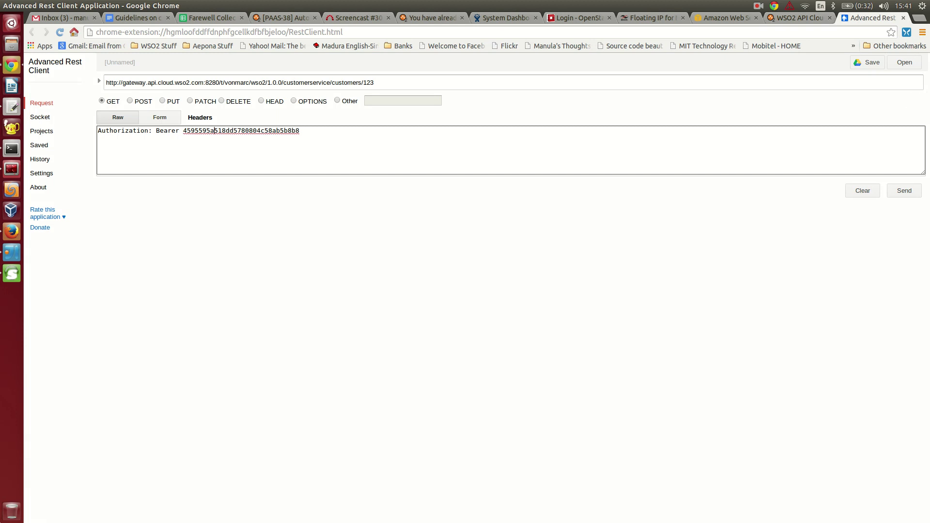
Send the GET request to the customers/123 URL and examine the customer ID and name in the XML response
left_click(904, 190)
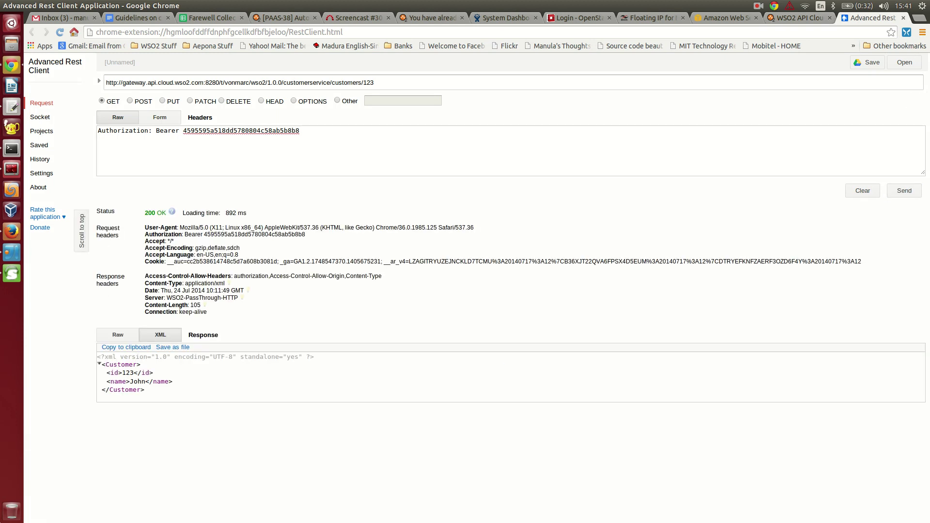
double_click(128, 372)
left_click_drag(130, 382, 142, 381)
left_click(374, 83)
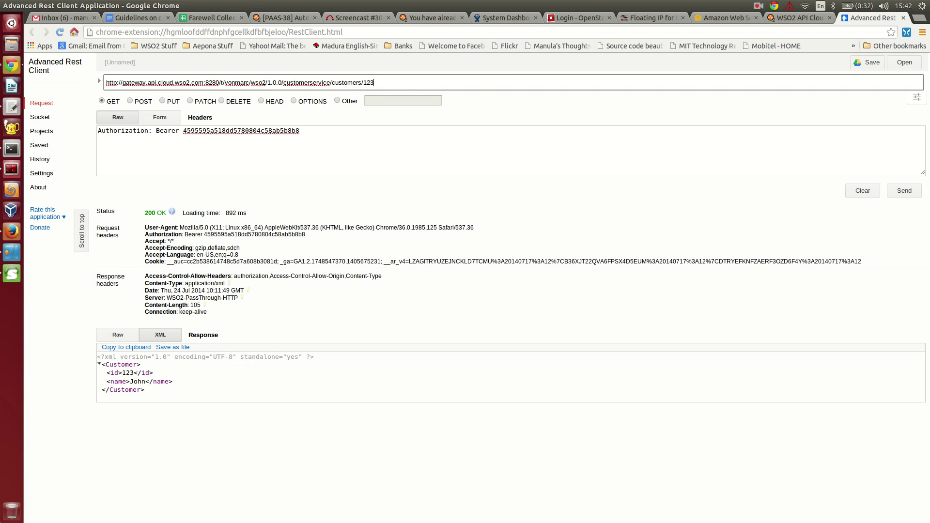
Open a new Advanced REST client request and change the end of its URL to customers/name
left_click(773, 6)
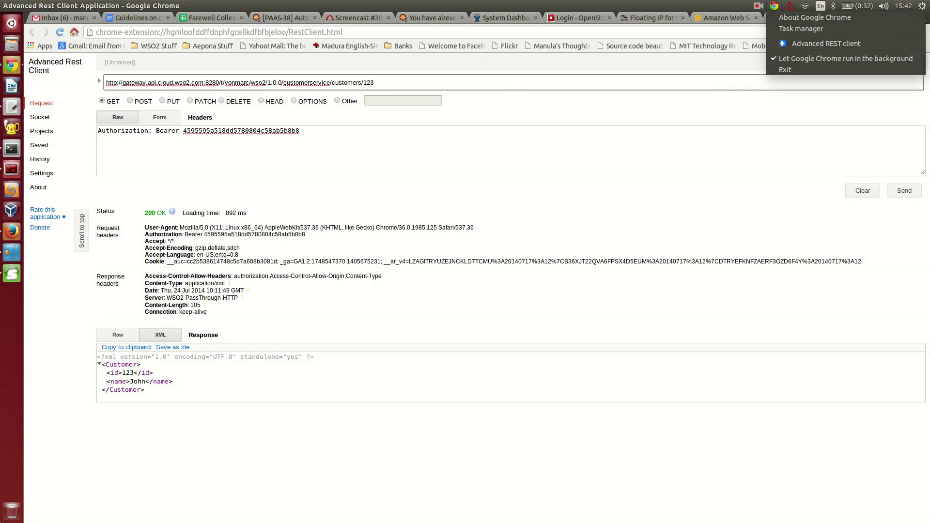
left_click(826, 43)
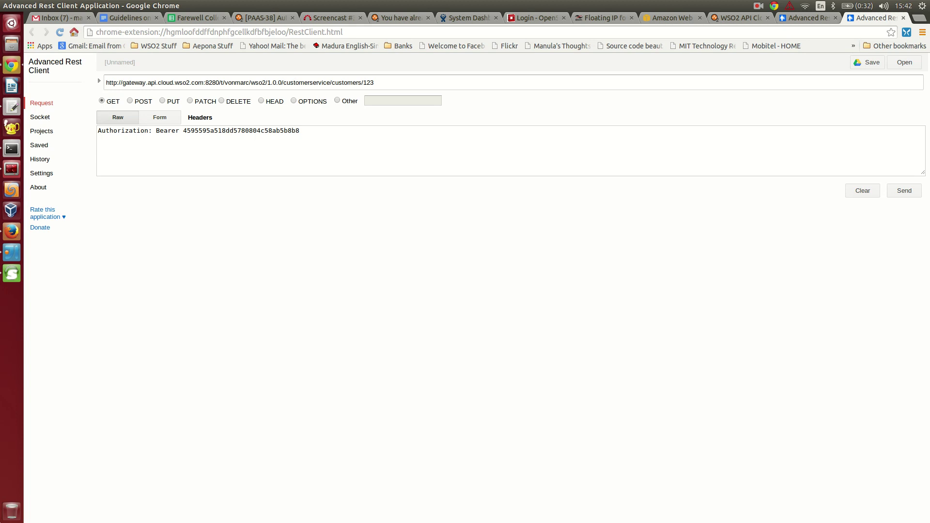
left_click(375, 82)
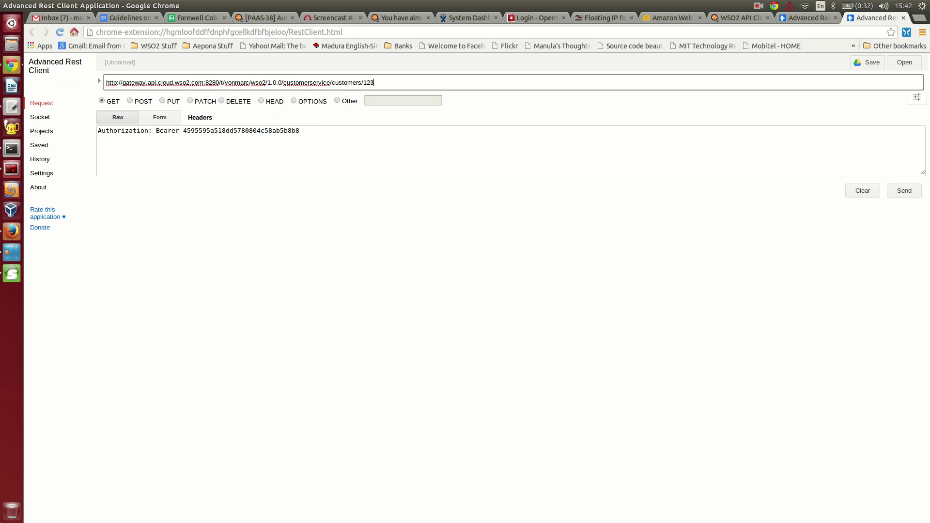
key("BackSpace")
key("BackSpace")
key("BackSpace")
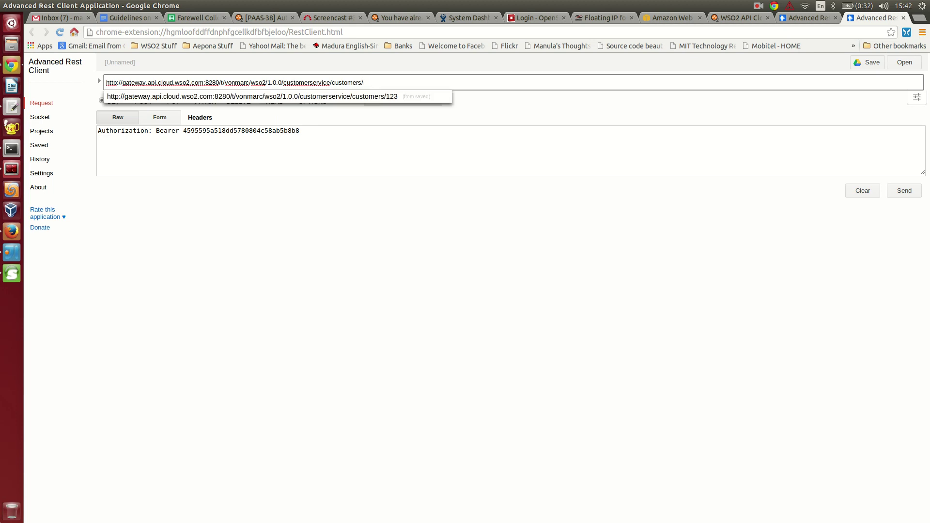
type("name")
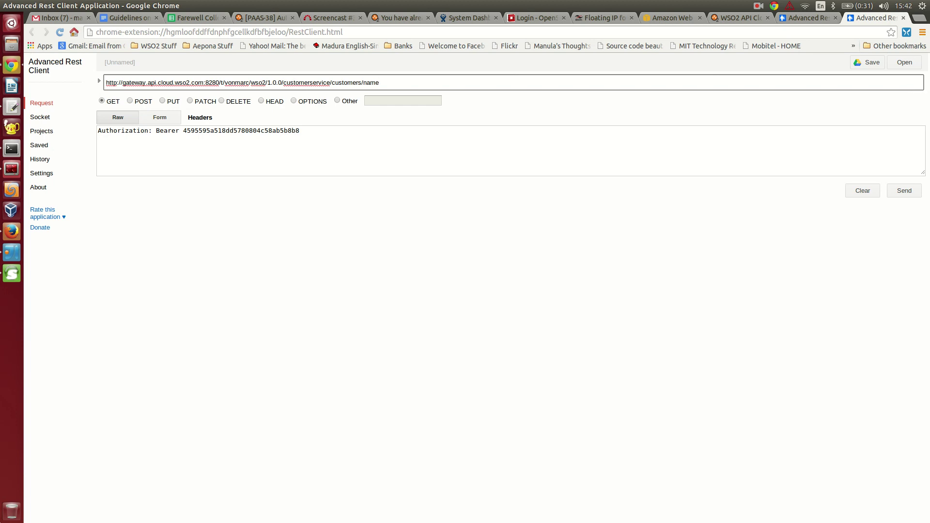
Set the request method to POST and the payload content type to text/plain
left_click(130, 101)
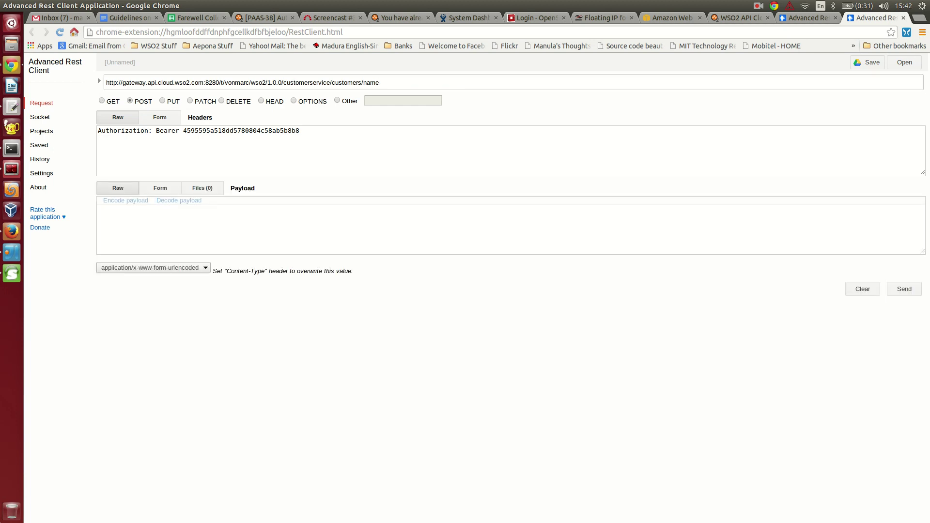
left_click(153, 268)
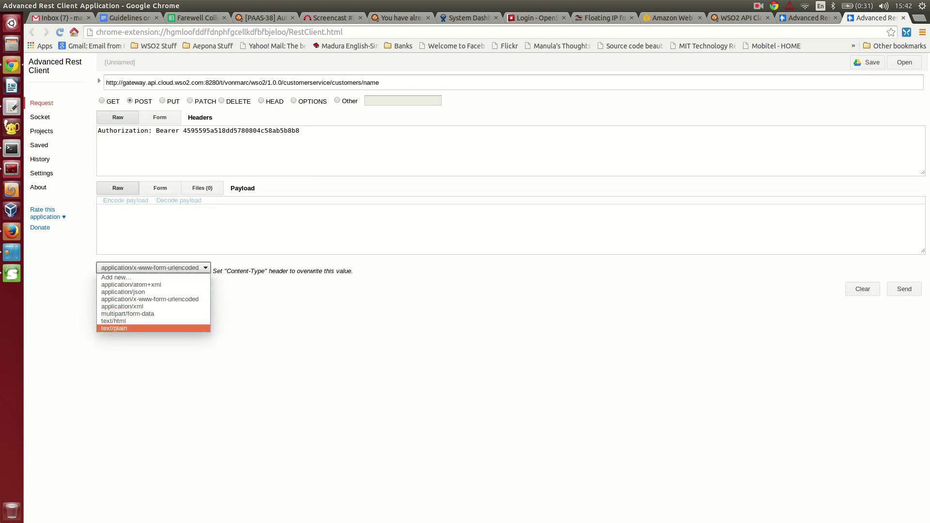
key("Return")
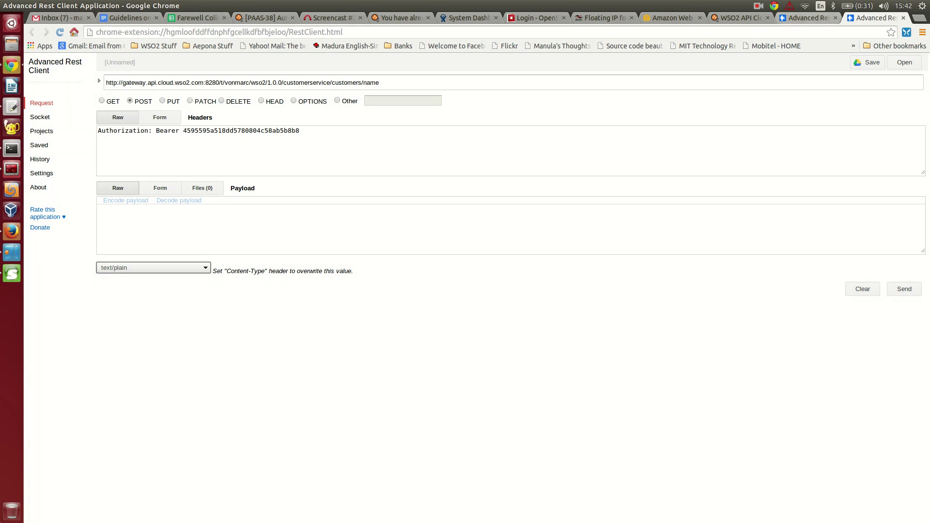
left_click(758, 6)
left_click(790, 28)
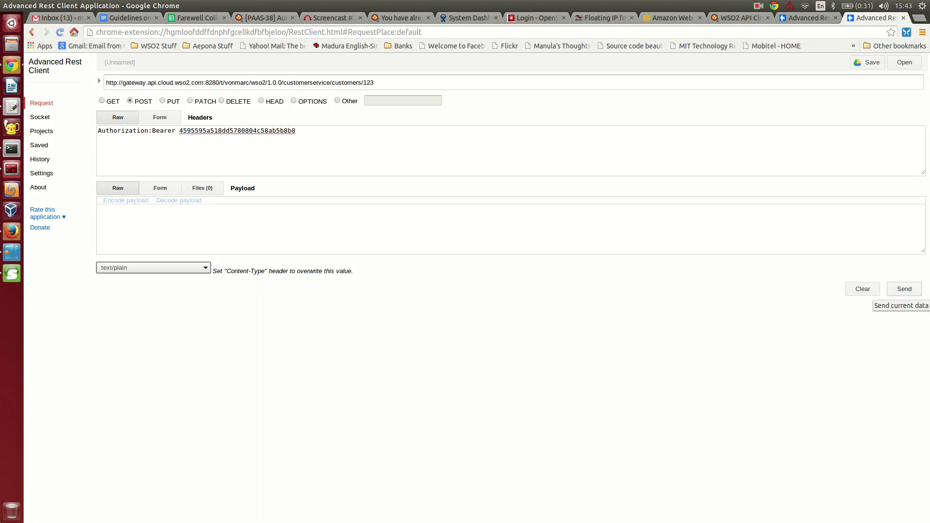
Try sending the POST request to the customers/123 URL, check its Authorization header, and resend it
left_click(904, 289)
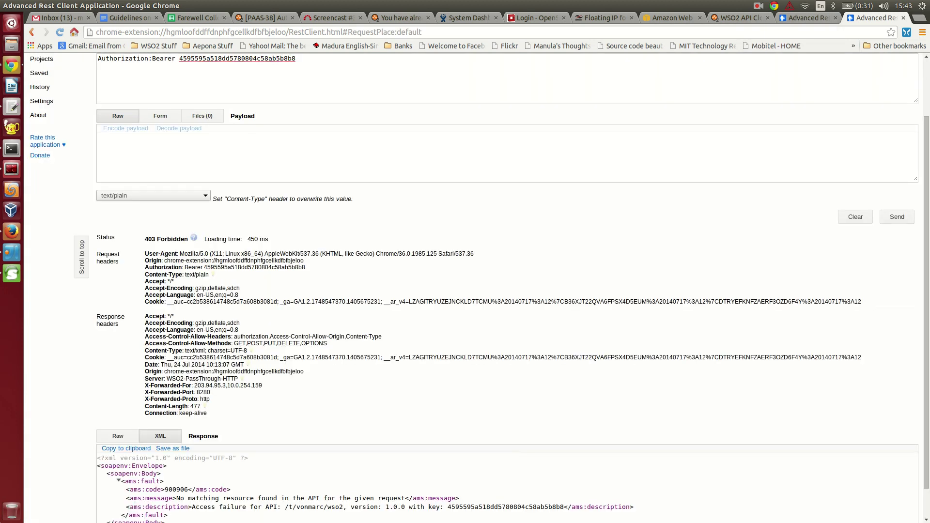
scroll(464, 290, "up", 3)
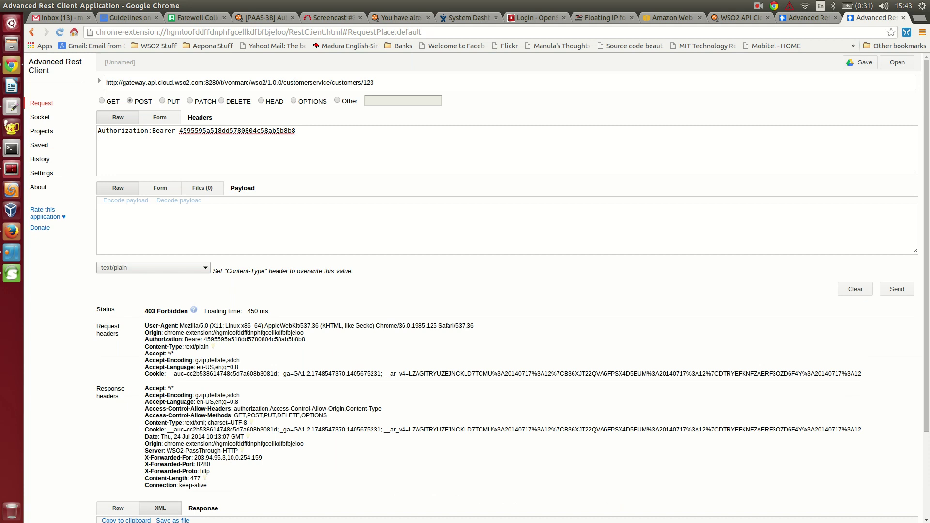
left_click(295, 131)
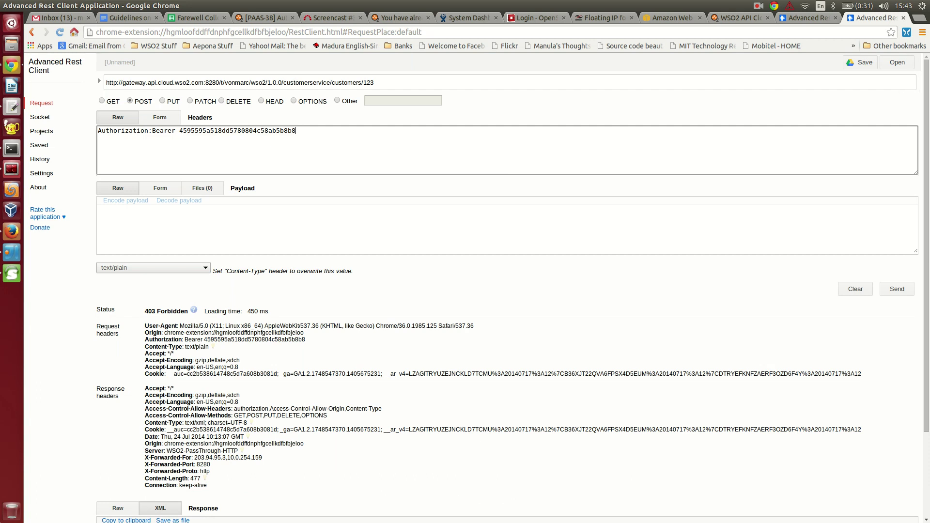
left_click(897, 289)
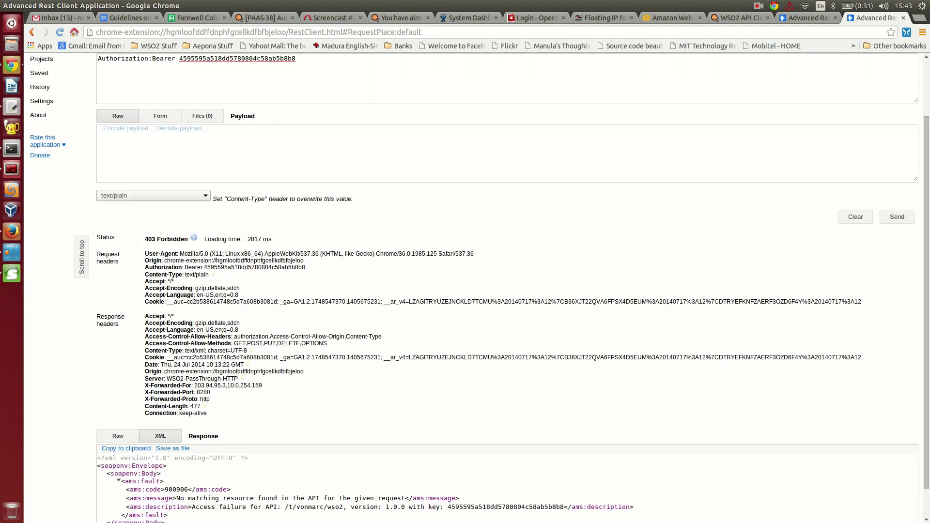
scroll(477, 287, "up", 3)
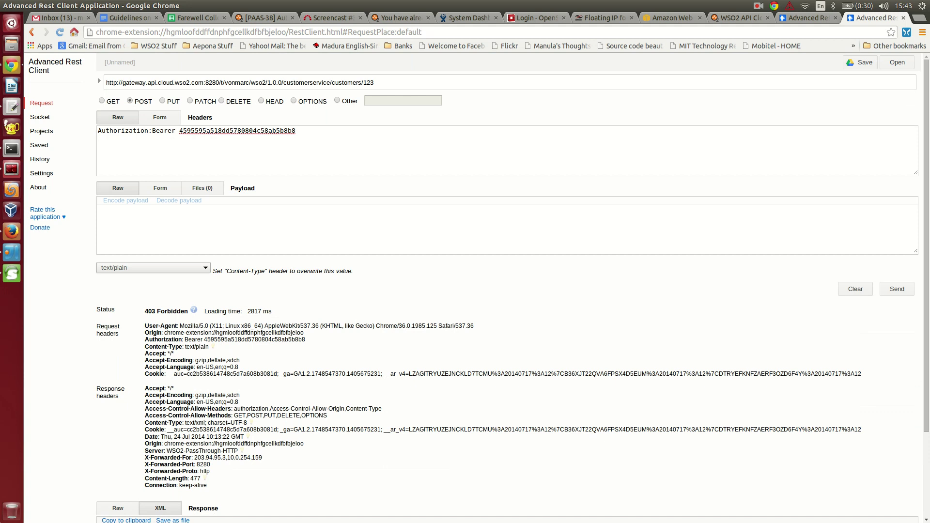
left_click(896, 288)
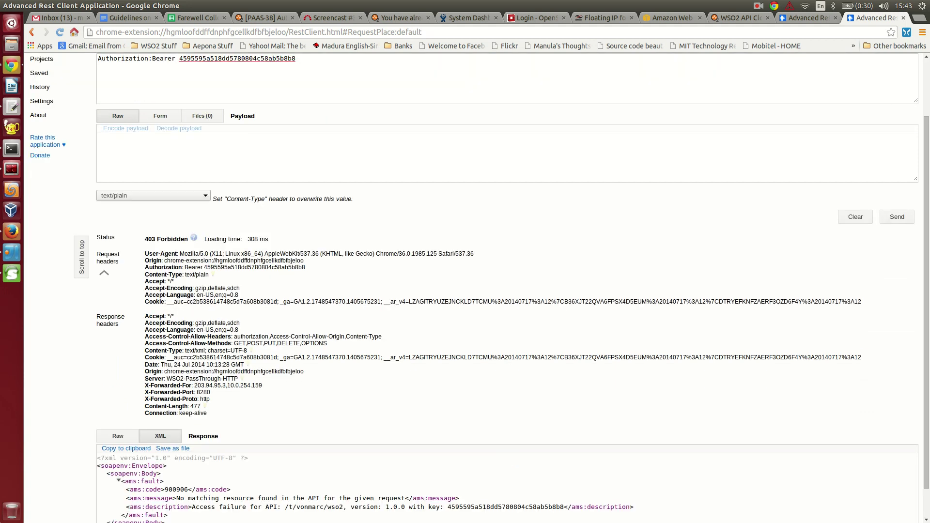
left_click(758, 6)
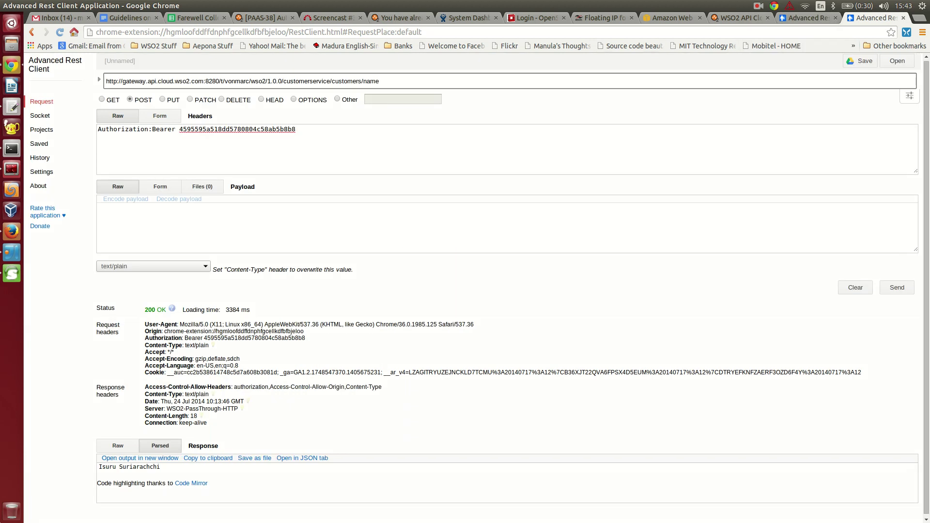
Re-enter name as the last segment of the customers/name URL and send the POST request
key("BackSpace")
key("BackSpace")
key("BackSpace")
key("BackSpace")
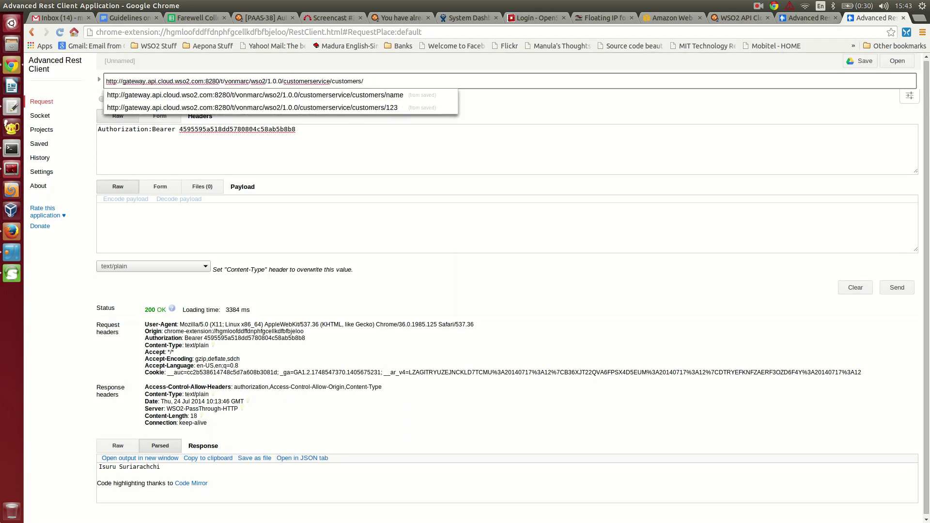
type("name")
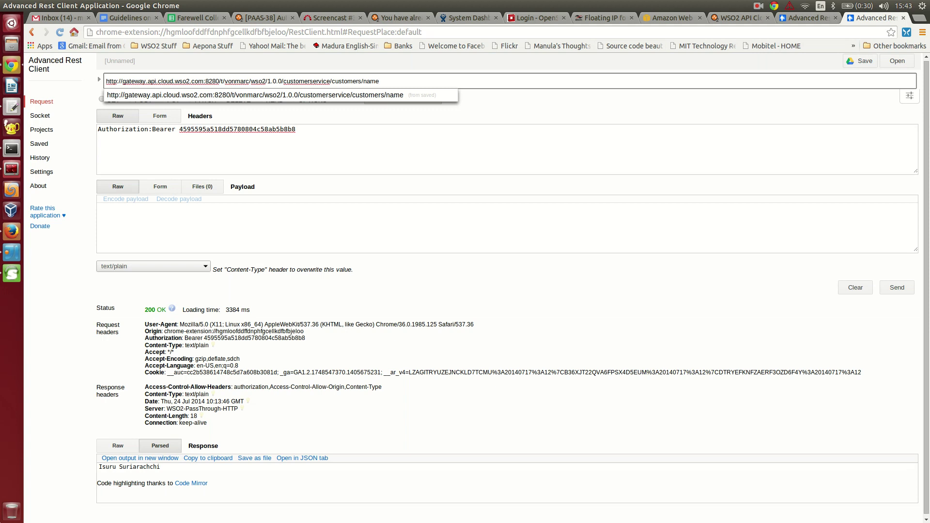
key("Tab")
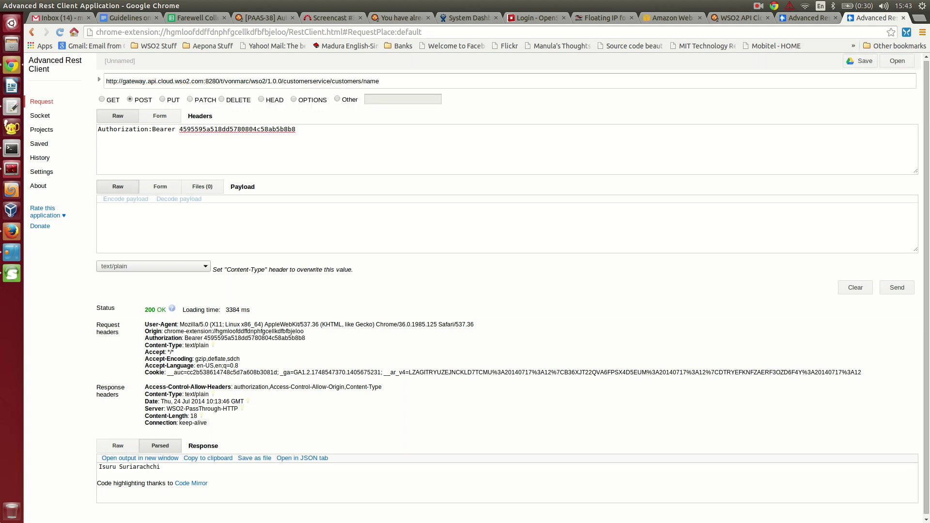
left_click(896, 288)
Examine the name returned in the parsed response by highlighting its text
left_click_drag(159, 467, 104, 82)
left_click(97, 207)
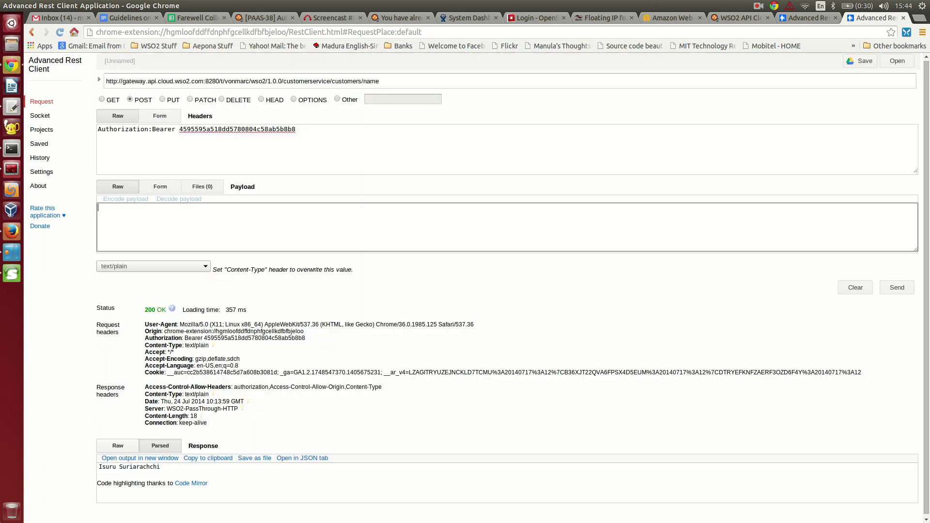
left_click_drag(102, 467, 157, 467)
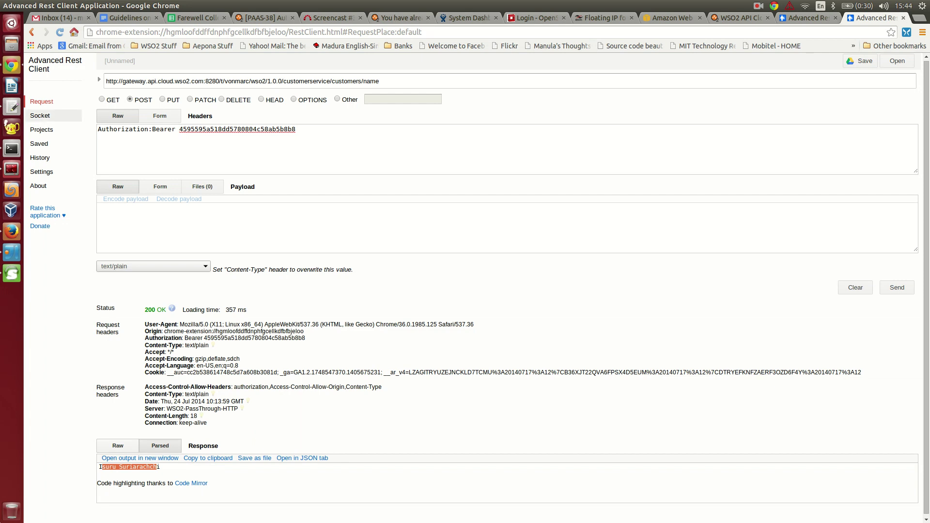
Switch to the Chrome window with the WSO2 Cloud tabs and reload the wso2sample page in the API Store
left_click(12, 65)
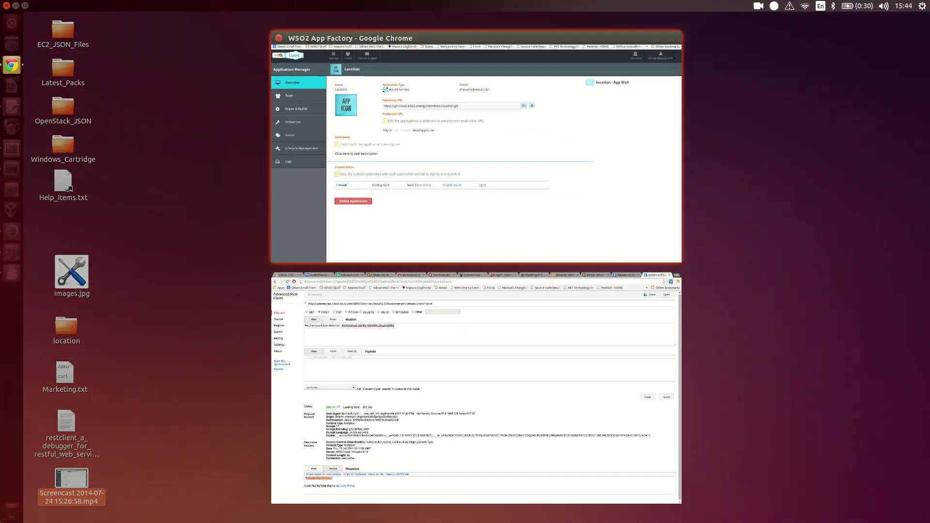
left_click(480, 145)
left_click(375, 18)
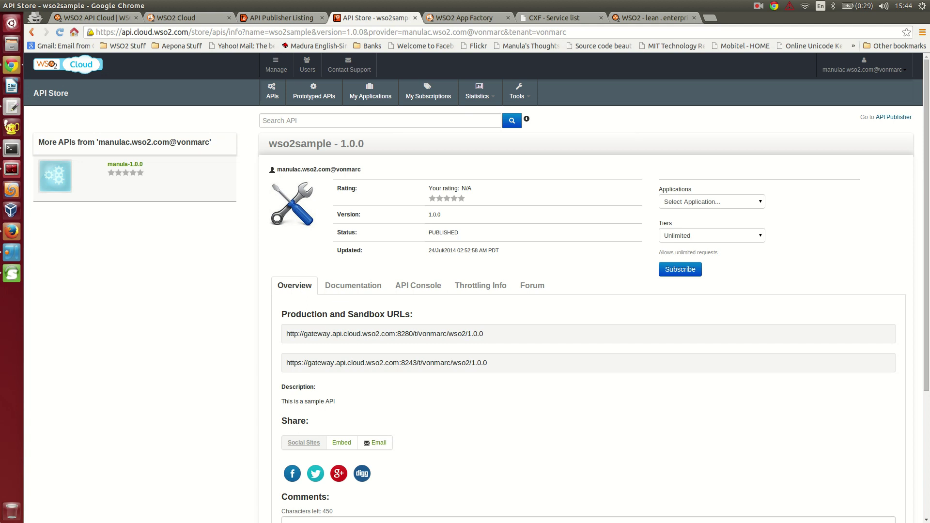
key("F5")
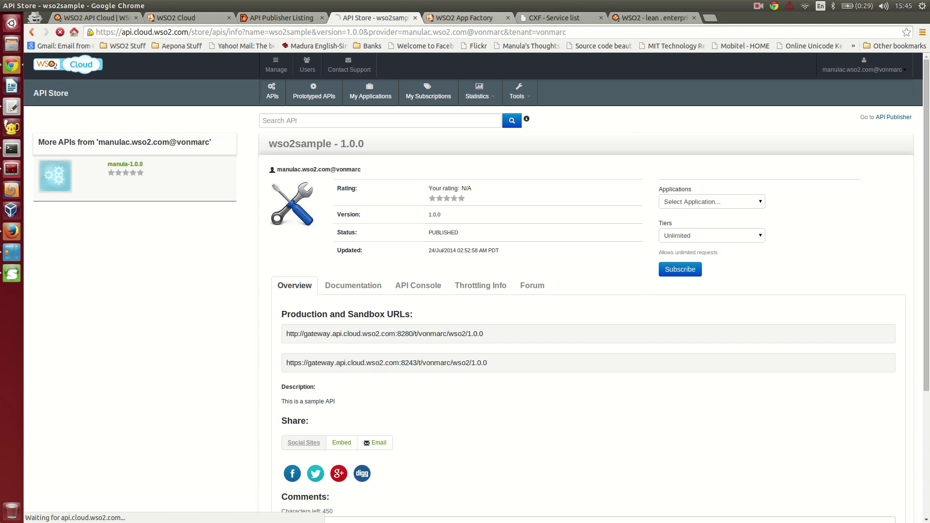
View the App Factory and API Publisher pages and switch back to the Advanced Rest Client window
left_click(498, 18)
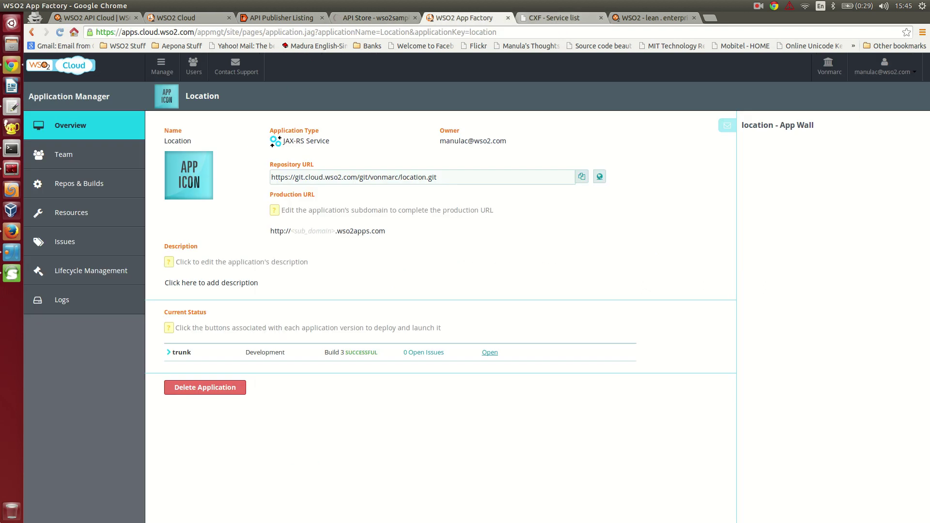
left_click(281, 18)
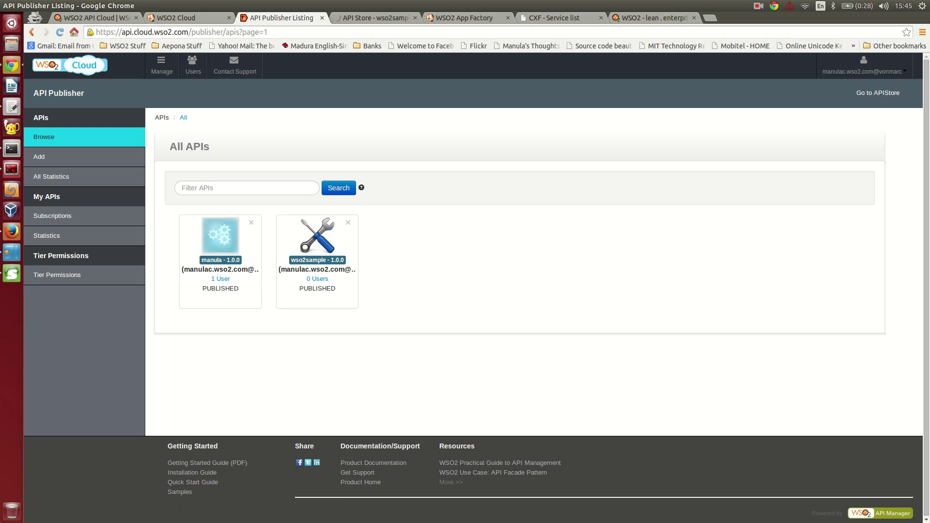
left_click(11, 65)
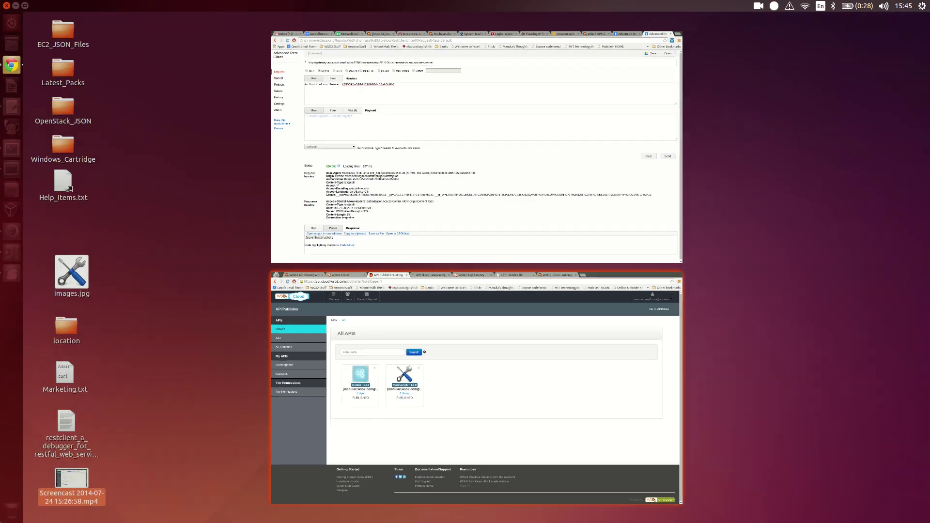
left_click(474, 146)
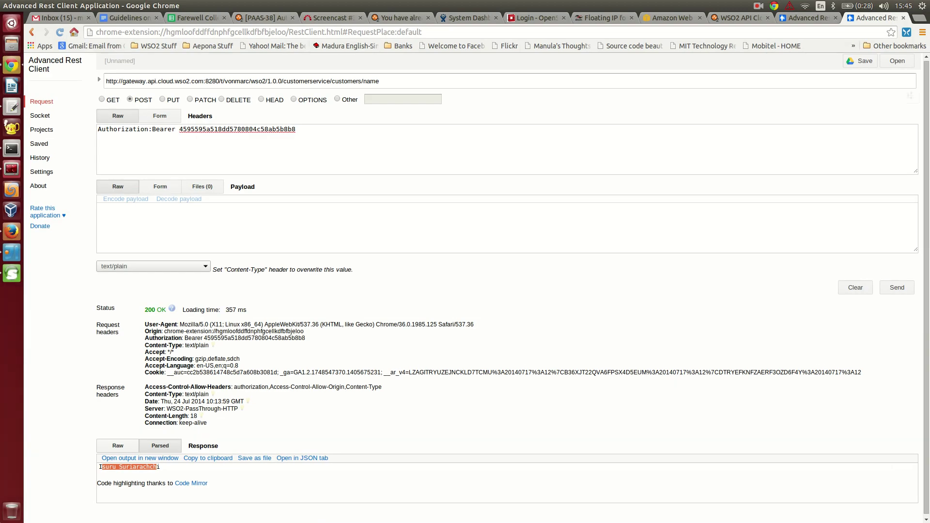
Set the request method to GET, change the end of the URL to customers/123, and send the request
left_click(101, 99)
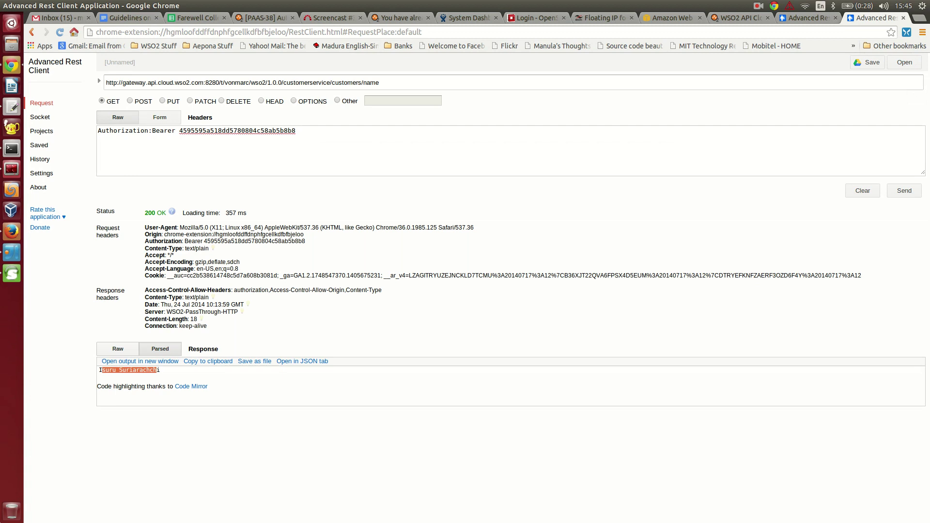
left_click(106, 82)
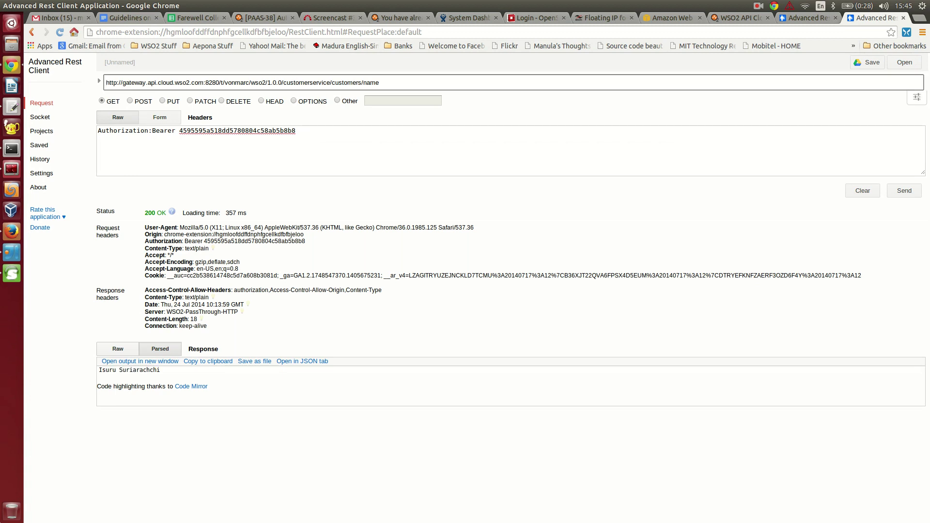
key("BackSpace")
key("BackSpace")
key("BackSpace")
key("BackSpace")
type("123")
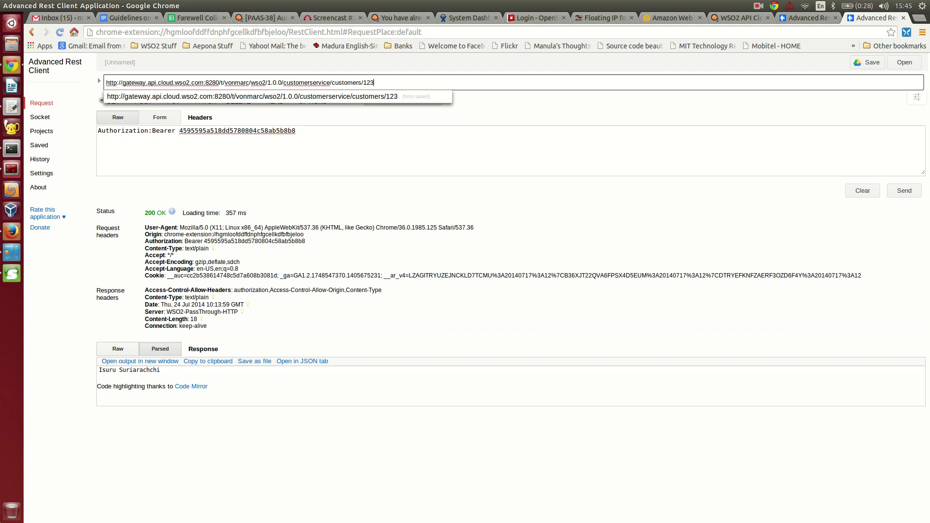
key("Return")
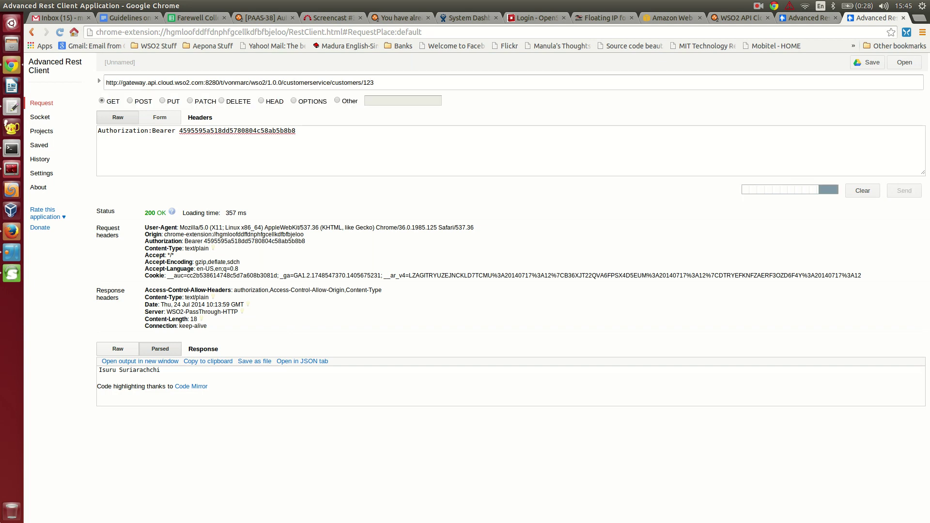